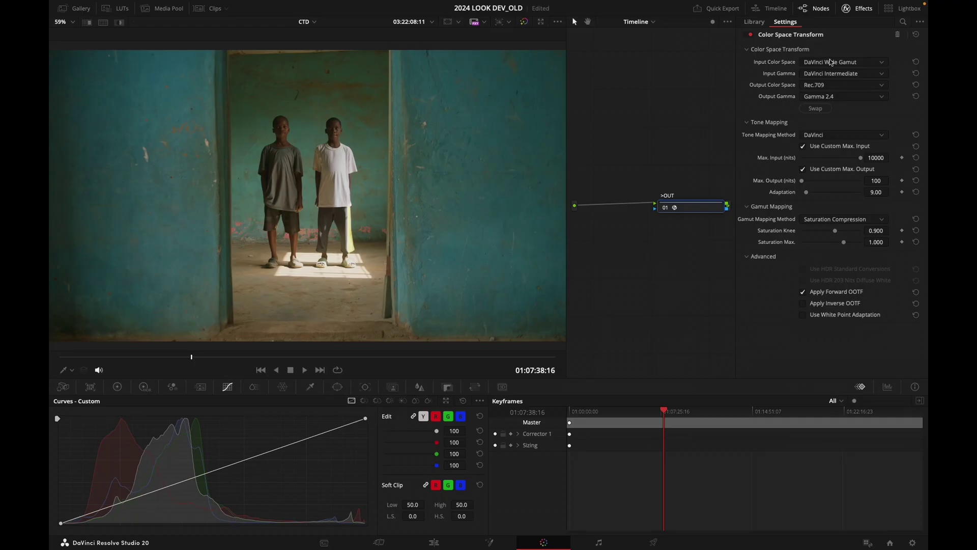
Add a serial node before the >OUT node and arrange it above >OUT in the timeline node graph.
click(859, 9)
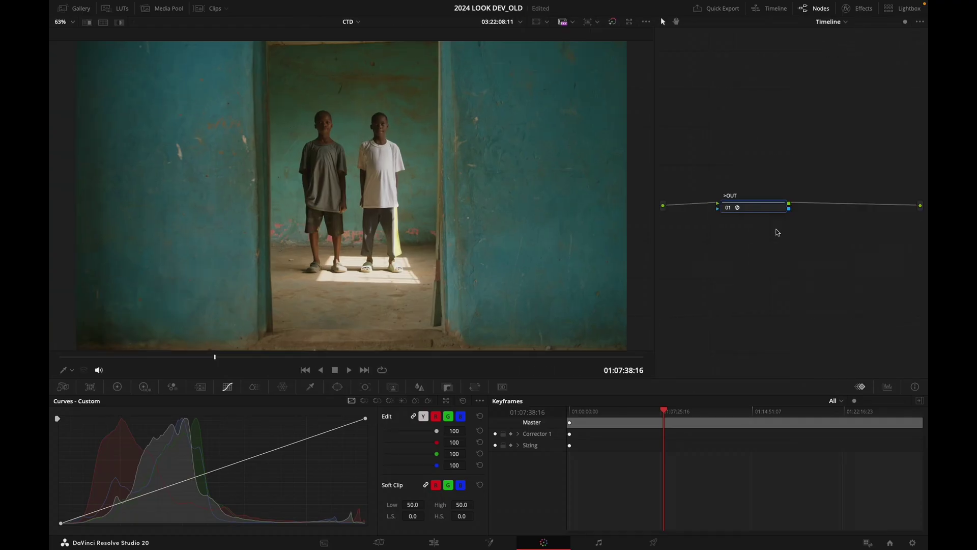
drag(760, 213, 761, 212)
click(764, 213)
drag(752, 209, 793, 215)
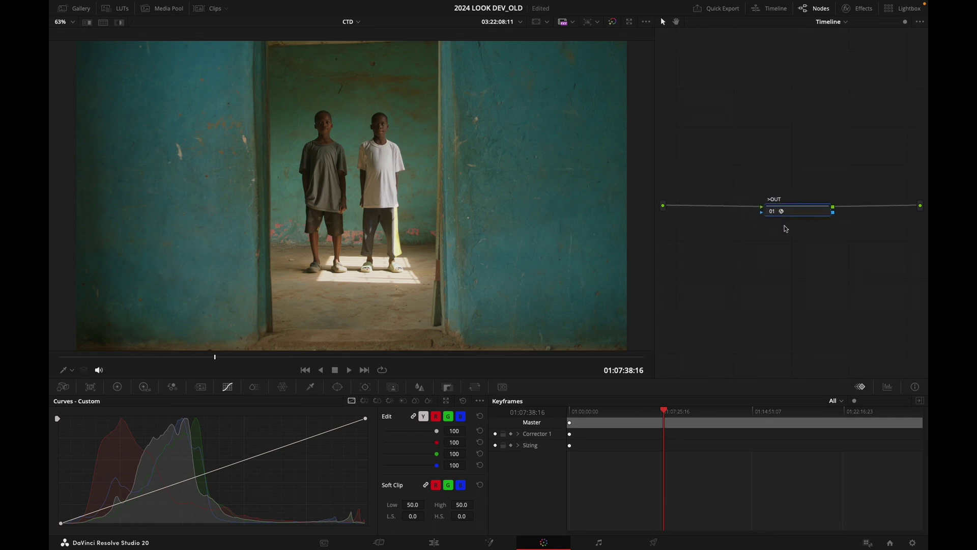
key(shift+s)
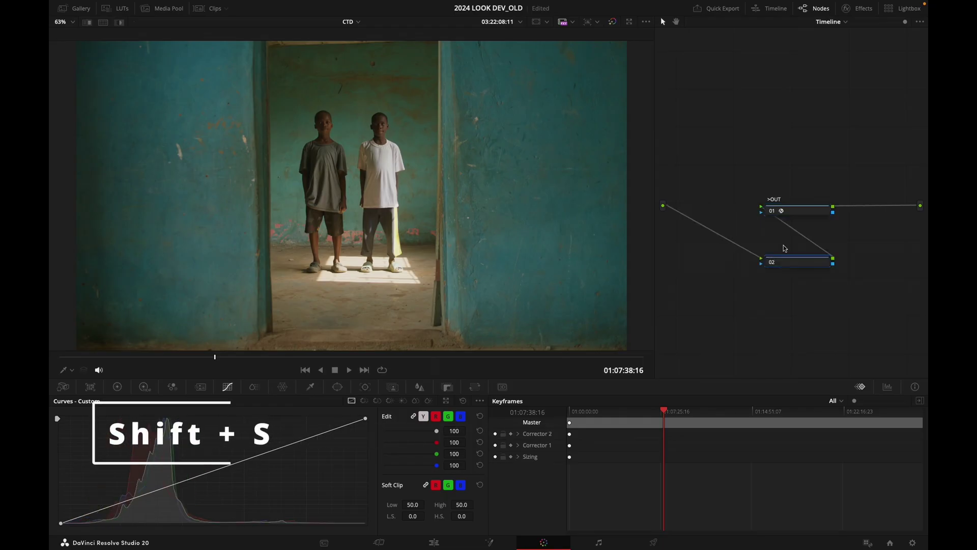
drag(789, 263, 744, 130)
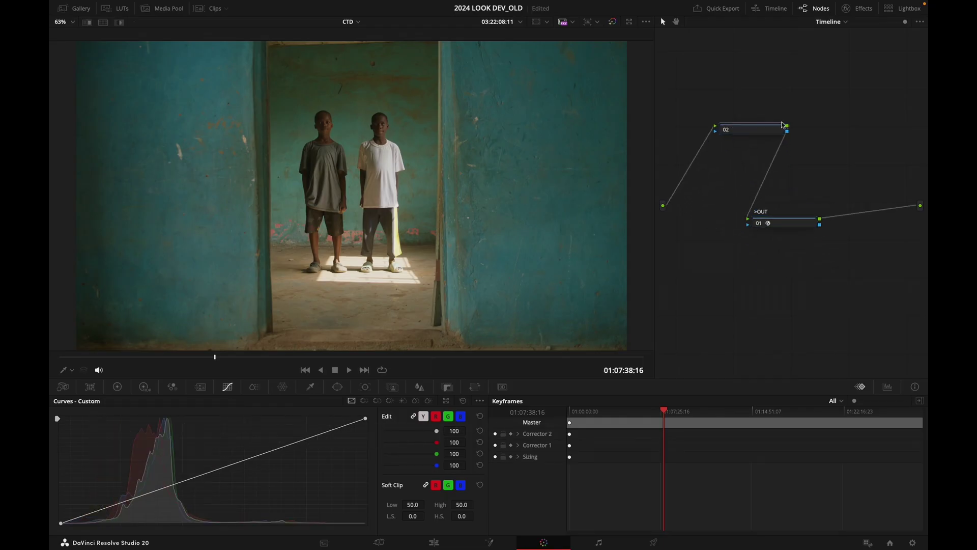
Search the effects library for "colort" and apply ColorTone Diffuser to the new node.
click(860, 9)
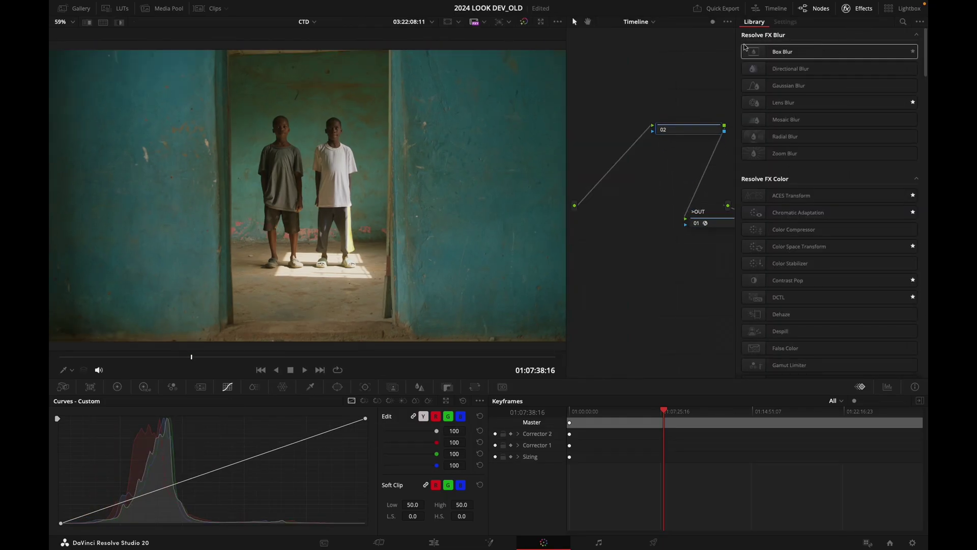
click(903, 22)
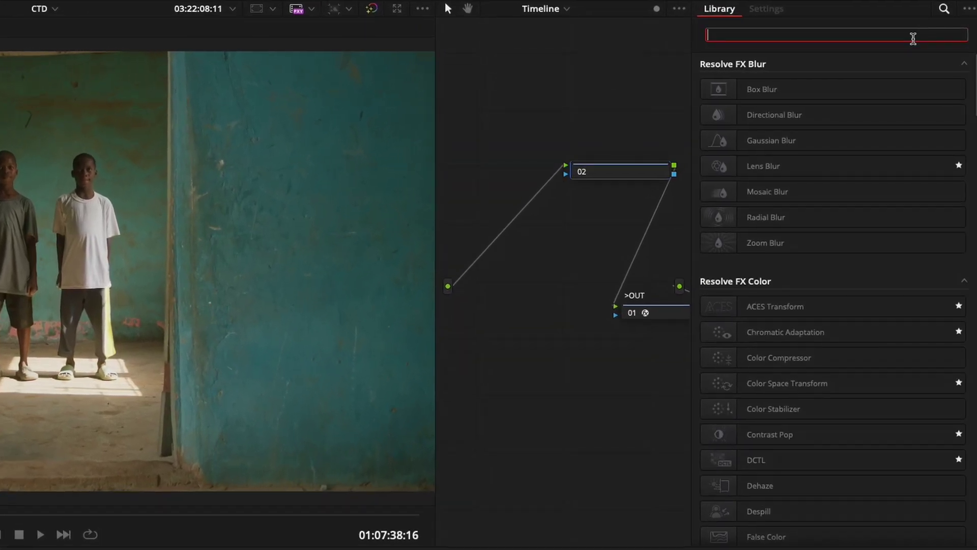
text(colort)
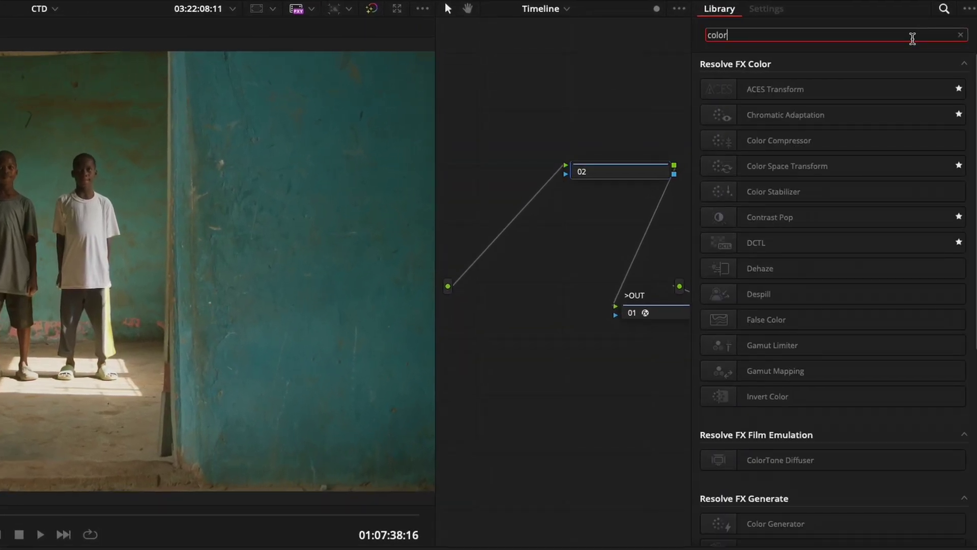
drag(717, 89, 611, 177)
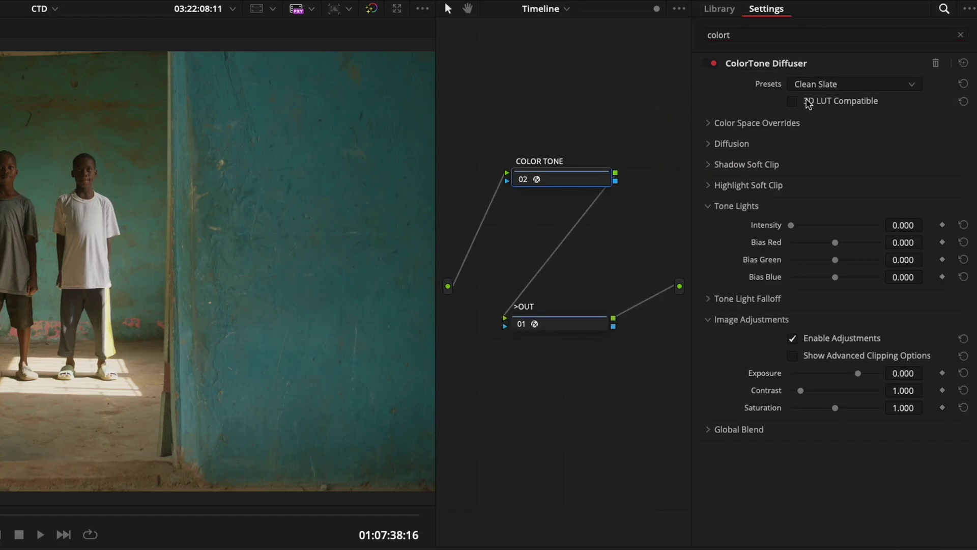
Override the ColorTone Diffuser's input color space with DaVinci Wide Gamut and its input gamma with DaVinci Intermediate.
click(761, 125)
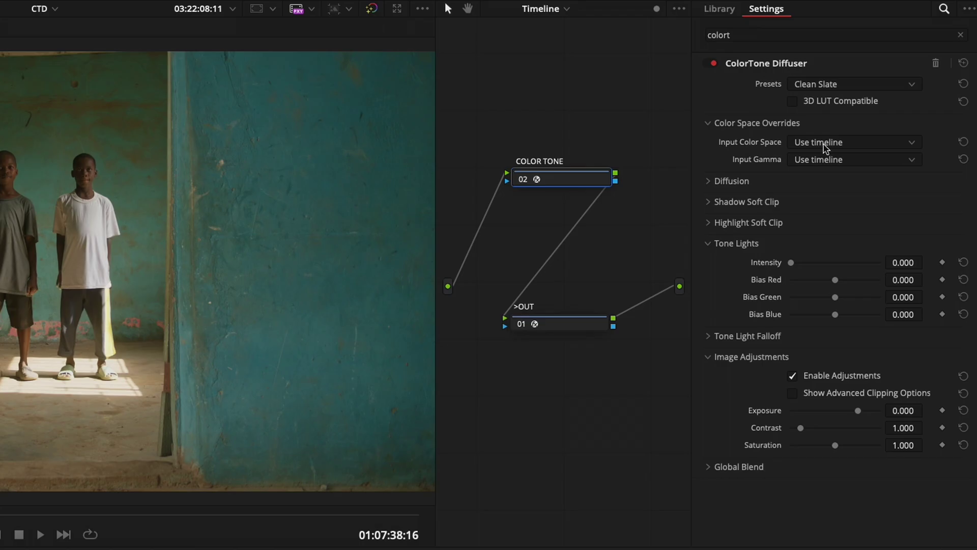
click(826, 147)
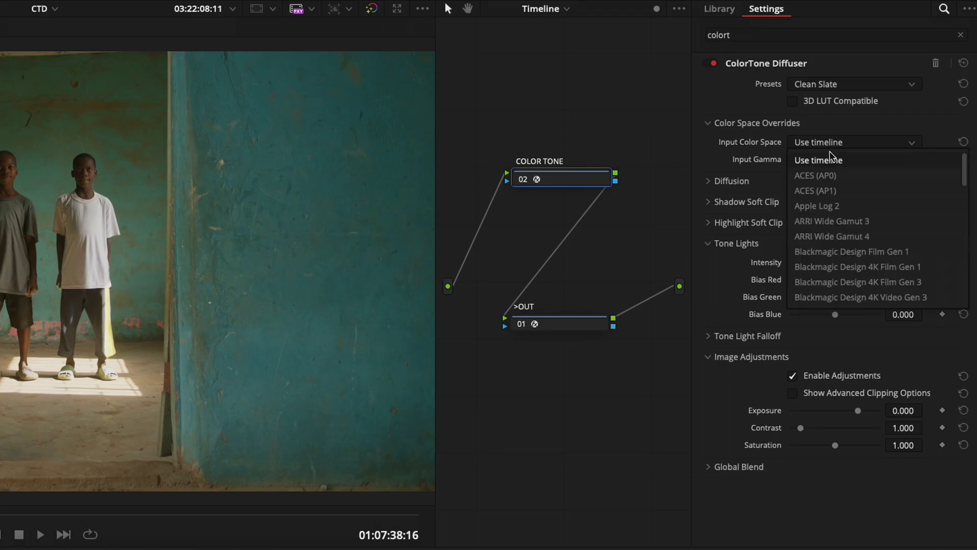
scroll(840, 213, down, 5)
click(857, 300)
click(840, 163)
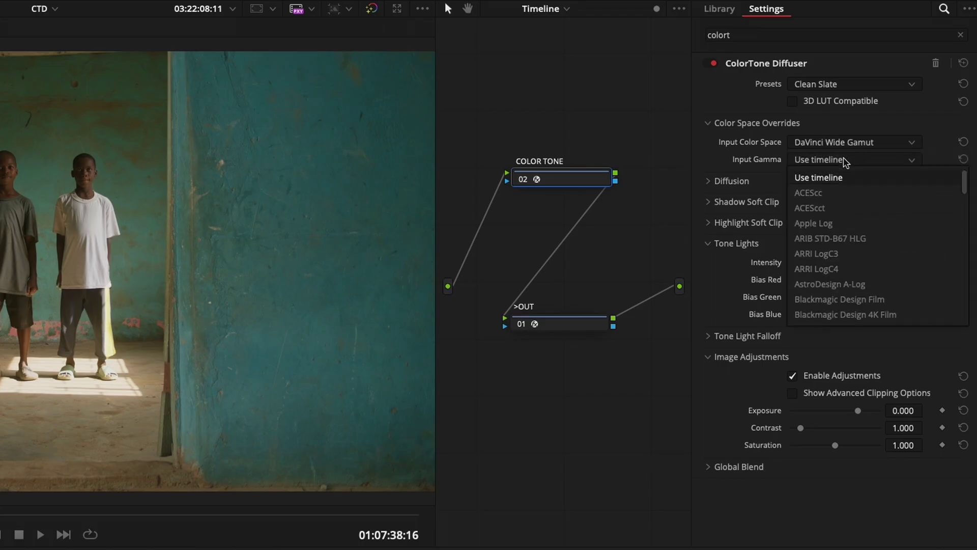
scroll(851, 183, down, 5)
click(861, 315)
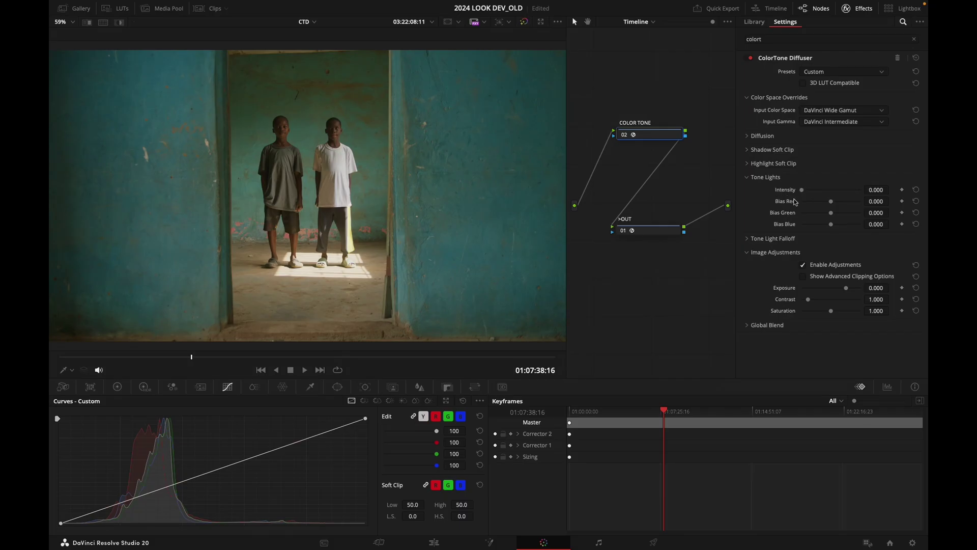
Set Tone Lights intensity to 1.000 and the red, green and blue biases to 1.000, 0.612 and -0.364, comparing with the node bypassed.
drag(804, 194, 853, 192)
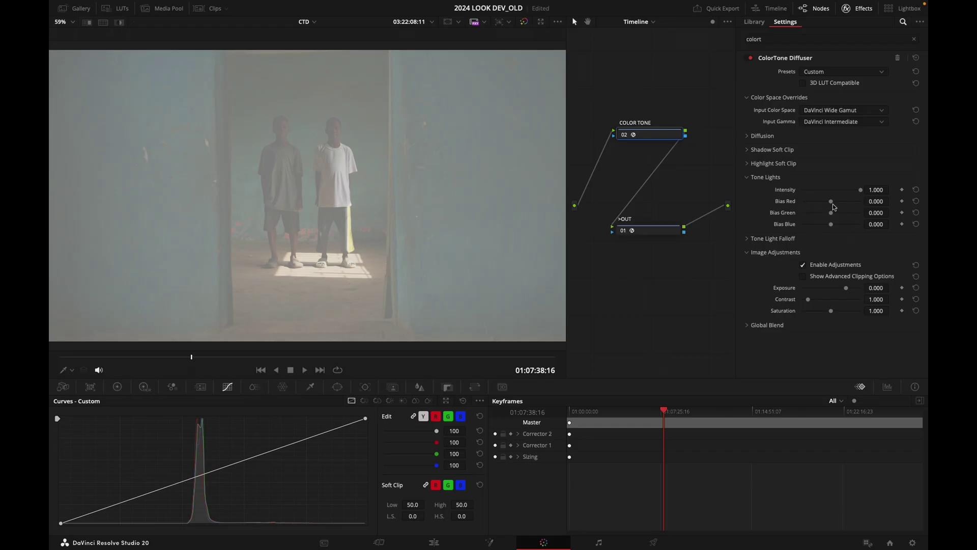
drag(831, 201, 820, 229)
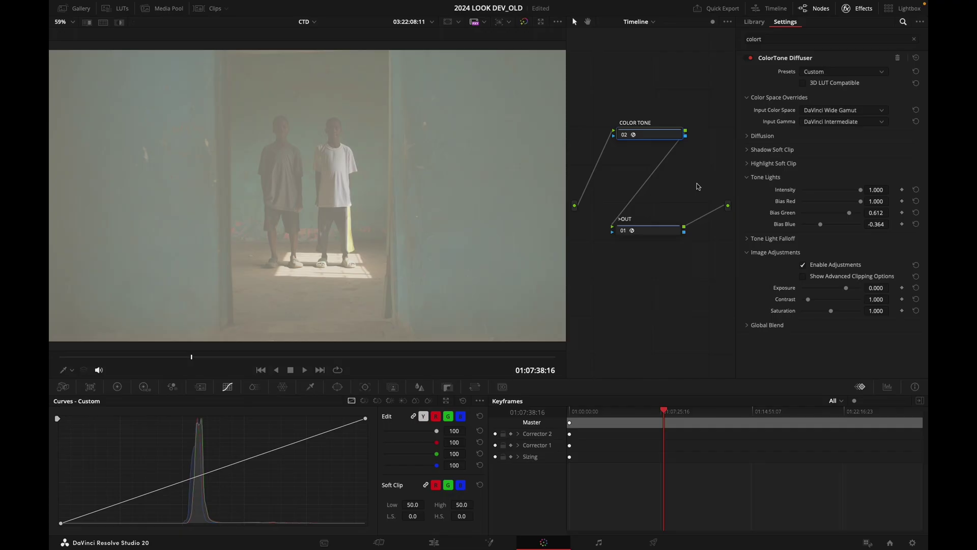
key(ctrl+d)
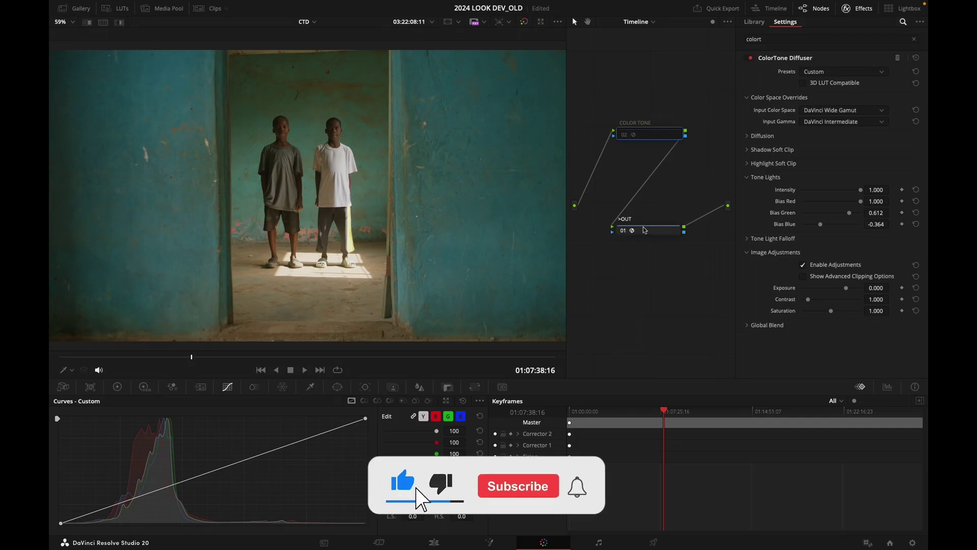
key(ctrl+d)
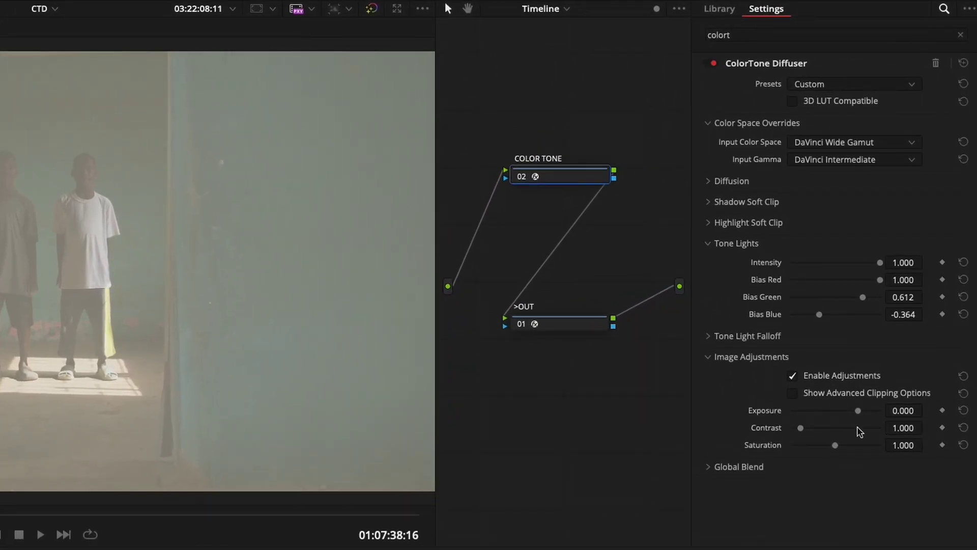
Set the image adjustments to exposure -0.607, contrast 2.669 and saturation 0.651.
drag(850, 354, 847, 356)
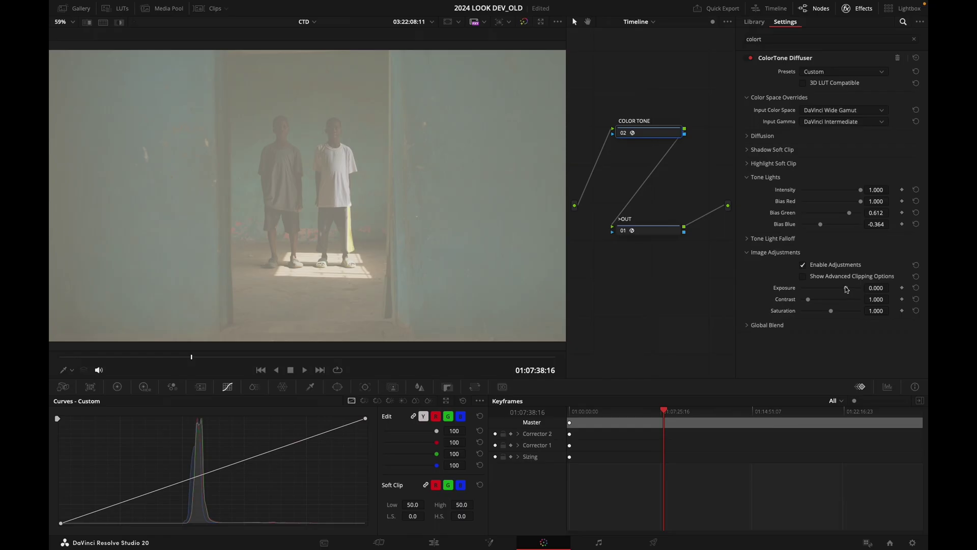
drag(842, 288, 837, 290)
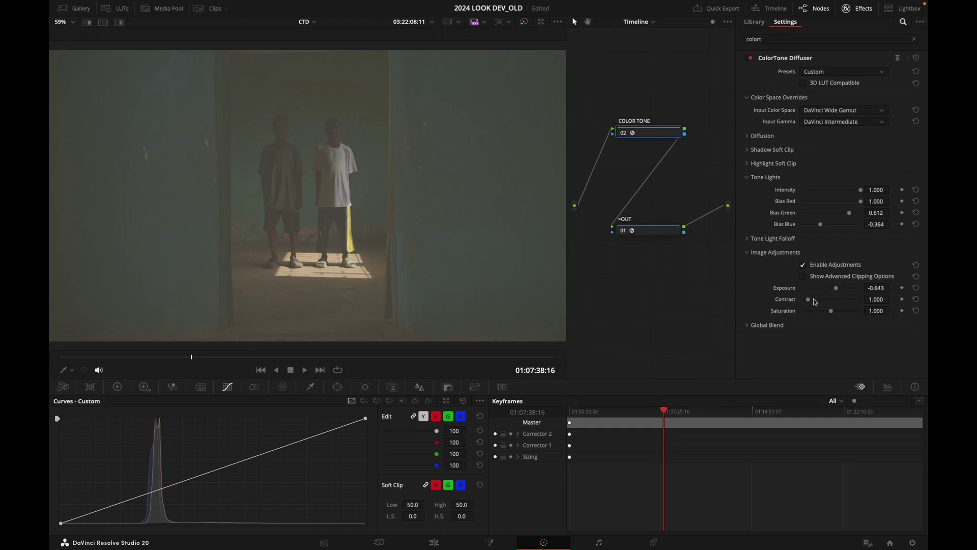
drag(808, 299, 847, 300)
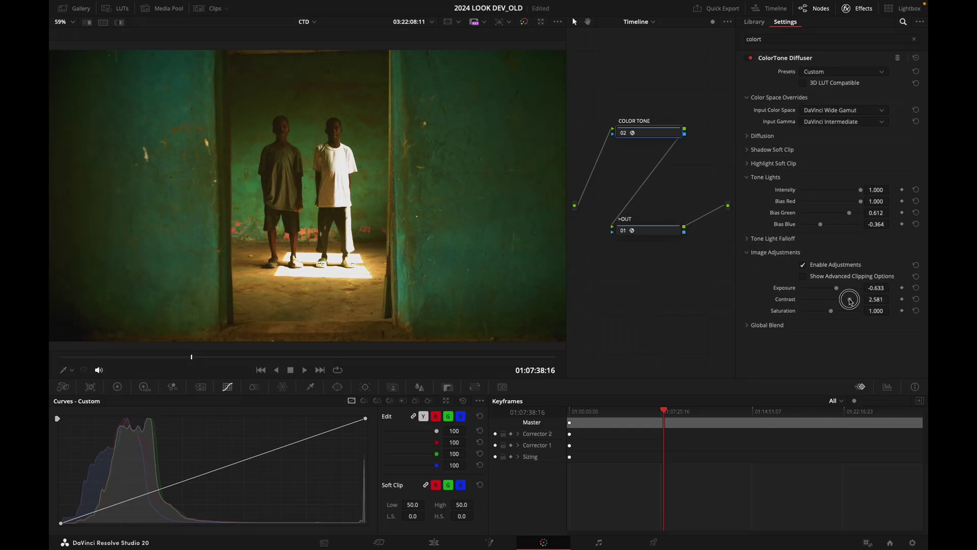
drag(881, 289, 863, 303)
click(873, 288)
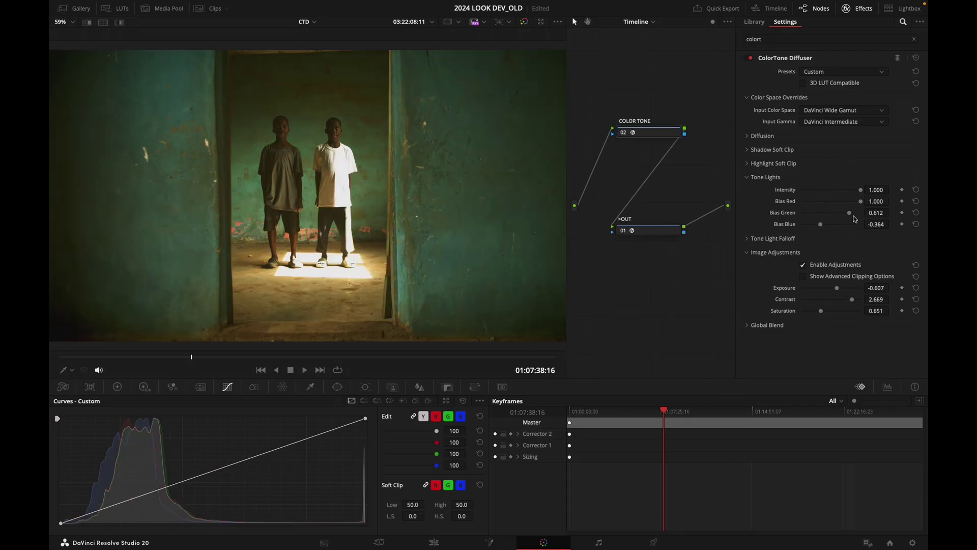
Adjust the Tone Lights biases to green 0.550 and blue -0.442, and compare the image with the node bypassed.
drag(852, 216, 815, 228)
key(ctrl+d)
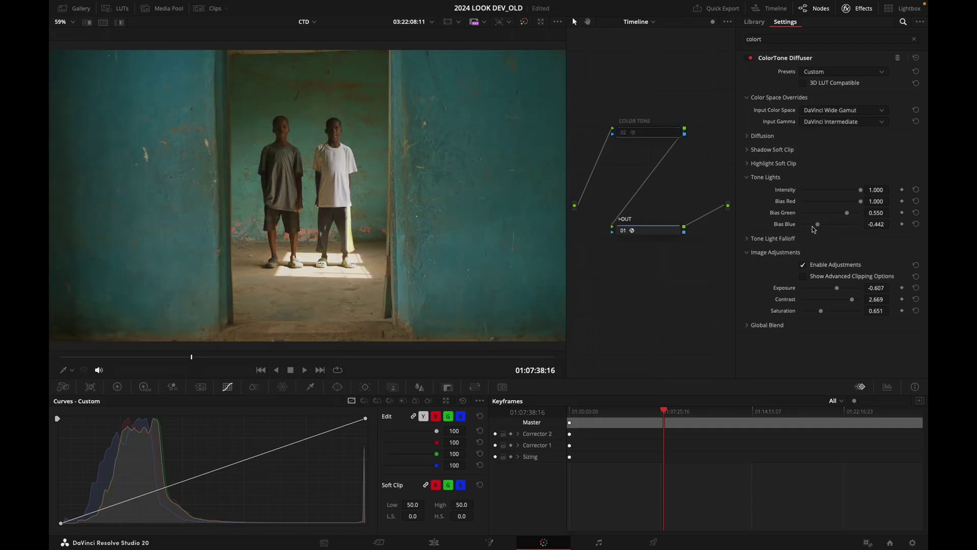
key(ctrl+d)
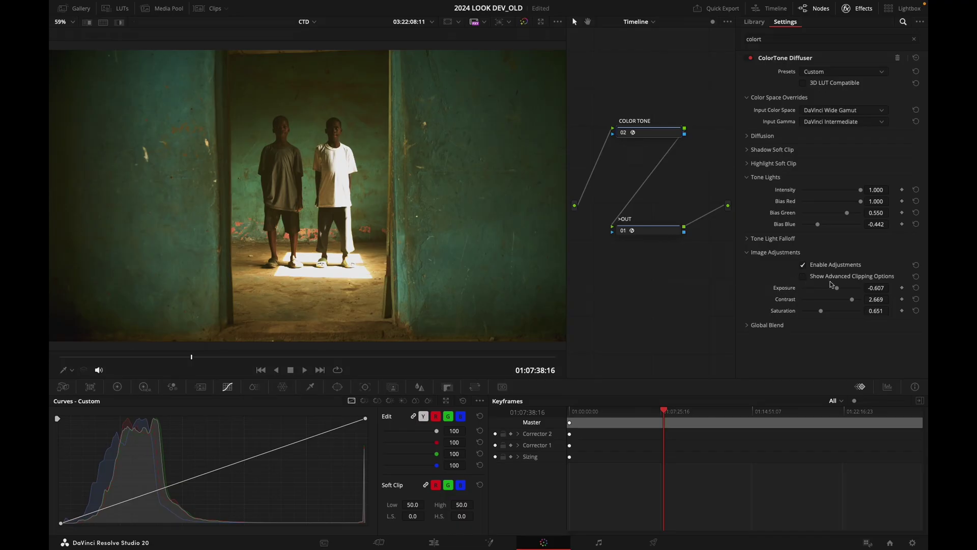
Show the advanced clipping options and compare the image with Highlight Softclip on and off.
click(810, 279)
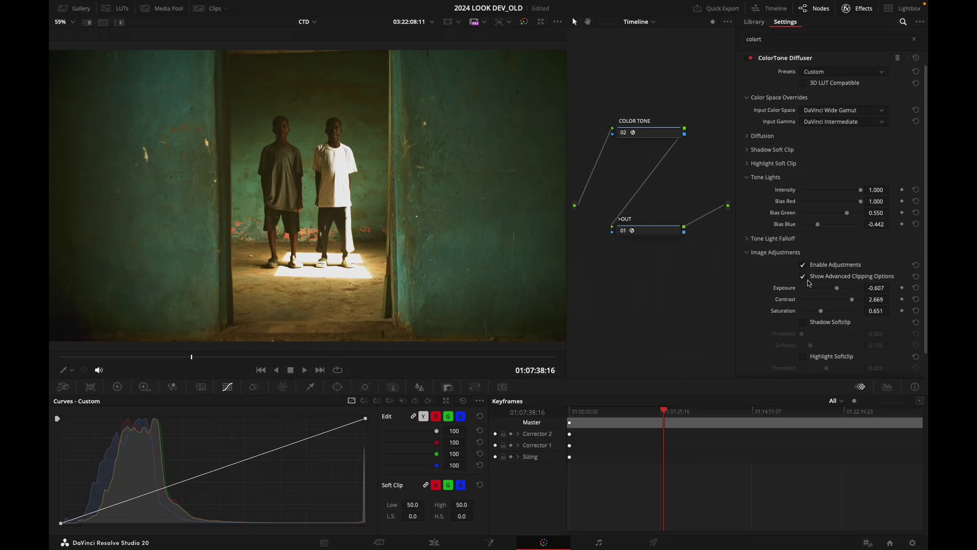
scroll(914, 295, down, 2)
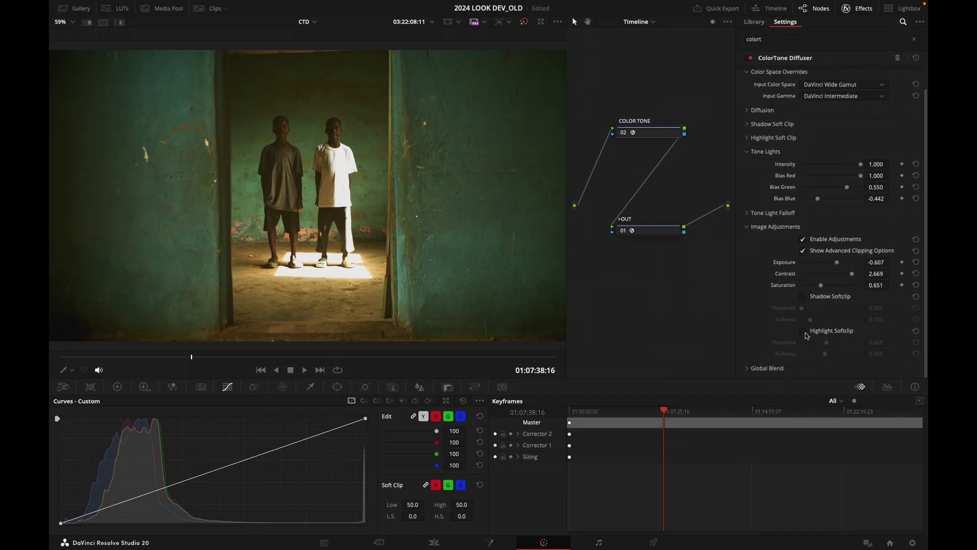
click(805, 333)
click(805, 334)
click(805, 333)
click(805, 334)
click(804, 333)
click(805, 334)
Display the Parade scope and enable Highlight Softclip in the image adjustments.
click(888, 387)
click(859, 402)
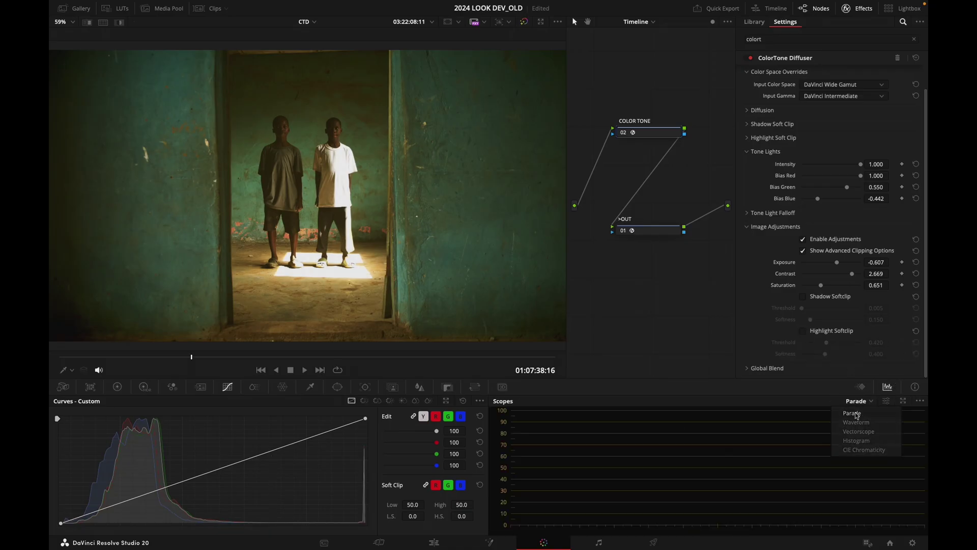
click(856, 414)
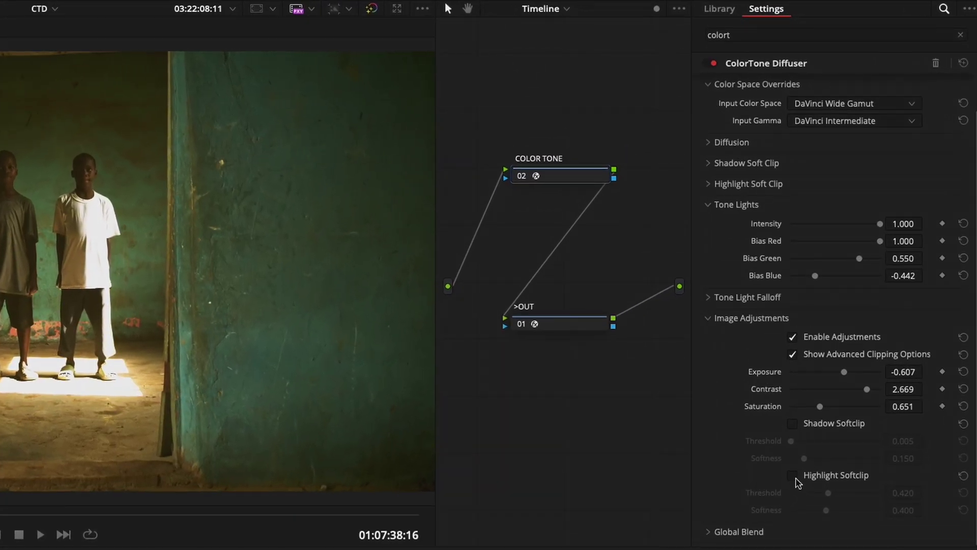
click(797, 481)
click(799, 479)
click(797, 478)
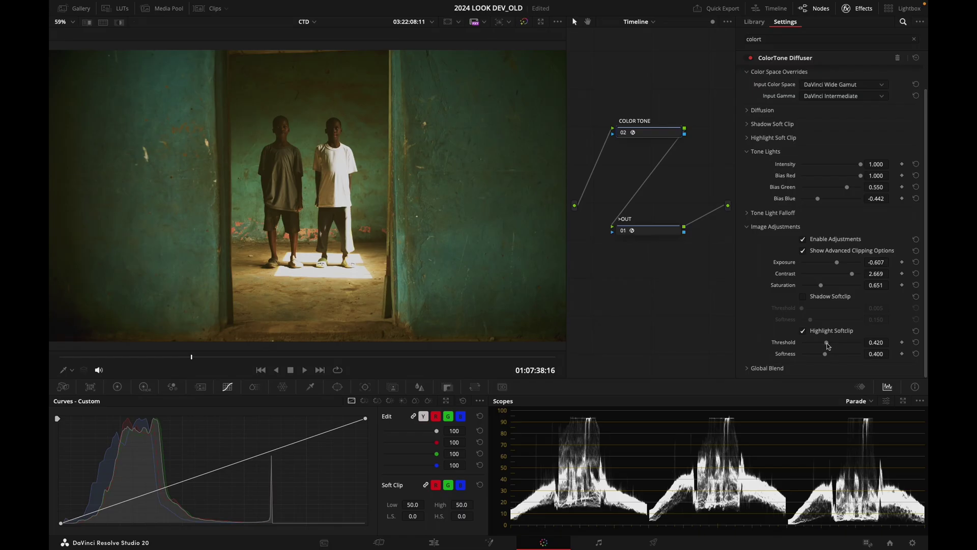
Set the Highlight Softclip threshold to 0.395 and softness to 0.295, comparing with the COLOR TONE node bypassed.
mouse_move(828, 346)
mouse_down()
mouse_move(844, 348)
mouse_move(828, 356)
mouse_move(825, 345)
mouse_move(828, 355)
mouse_up()
key(ctrl+d)
key(ctrl+d)
key(ctrl+d)
key(ctrl+d)
mouse_move(828, 347)
mouse_down()
mouse_move(817, 343)
mouse_move(838, 357)
mouse_move(818, 352)
mouse_up()
Refine the contrast to 2.859 and the exposure to -0.604, then compare with the COLOR TONE node bypassed.
drag(880, 275, 891, 275)
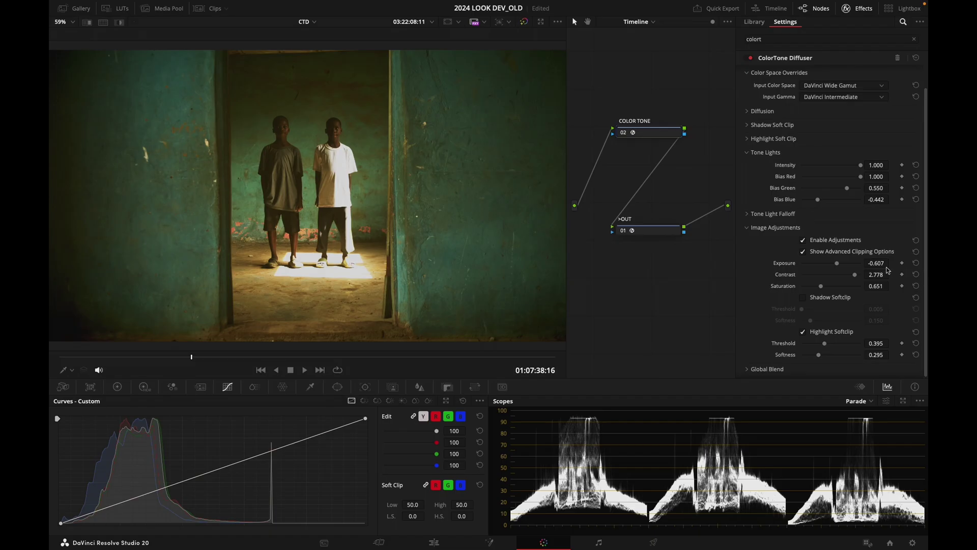
drag(860, 275, 881, 263)
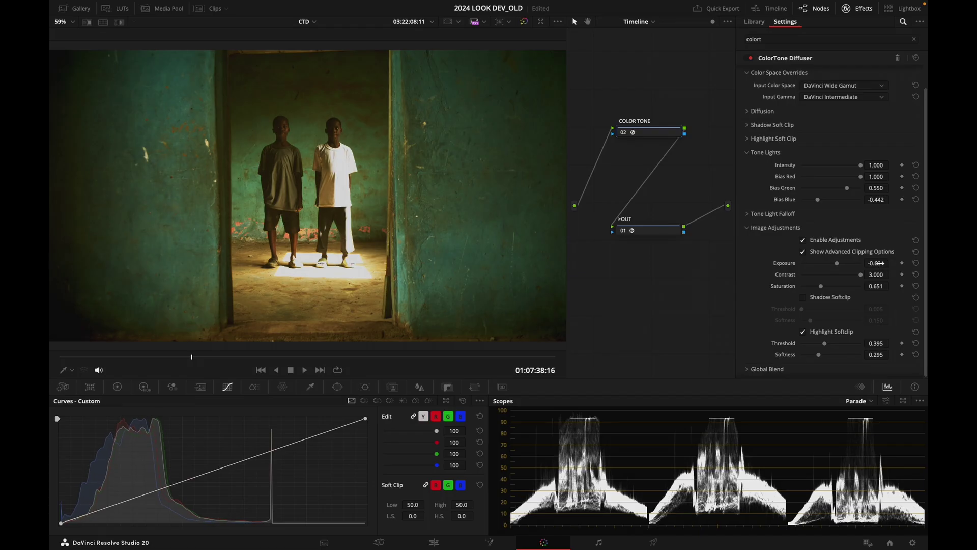
drag(877, 275, 820, 265)
key(ctrl+d)
key(ctrl+d)
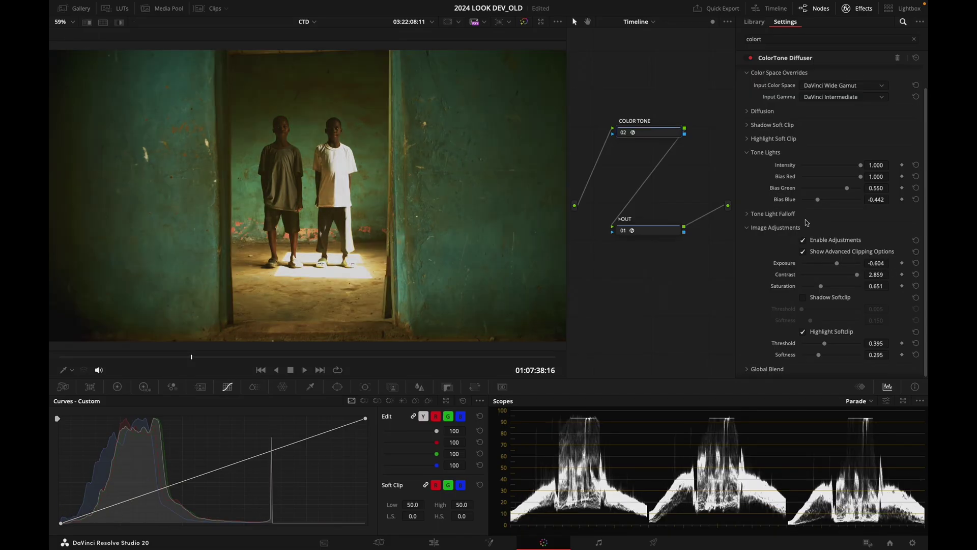
key(ctrl+d)
key(ctrl+d)
Expand the Diffusion settings and enable Diffusion, comparing the image with it on and off.
scroll(924, 207, up, 2)
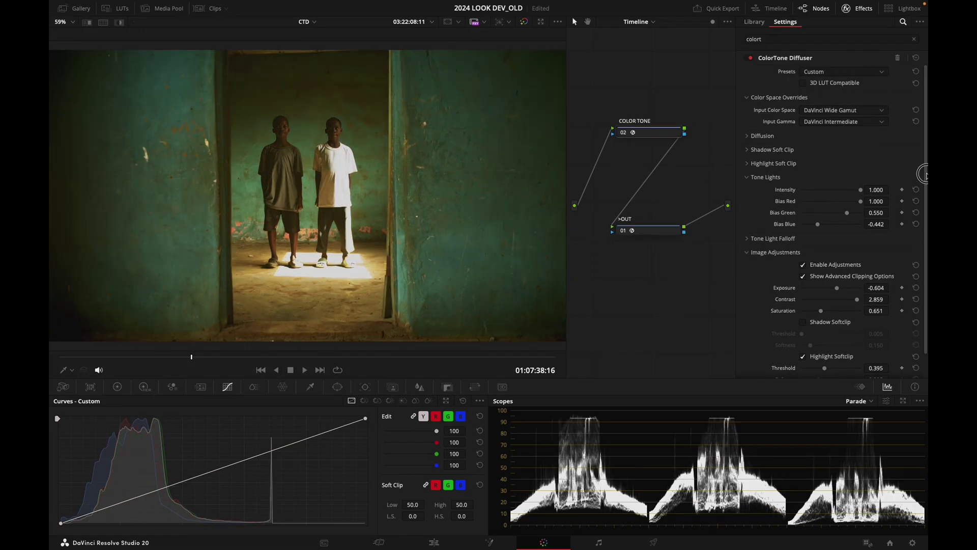
click(751, 137)
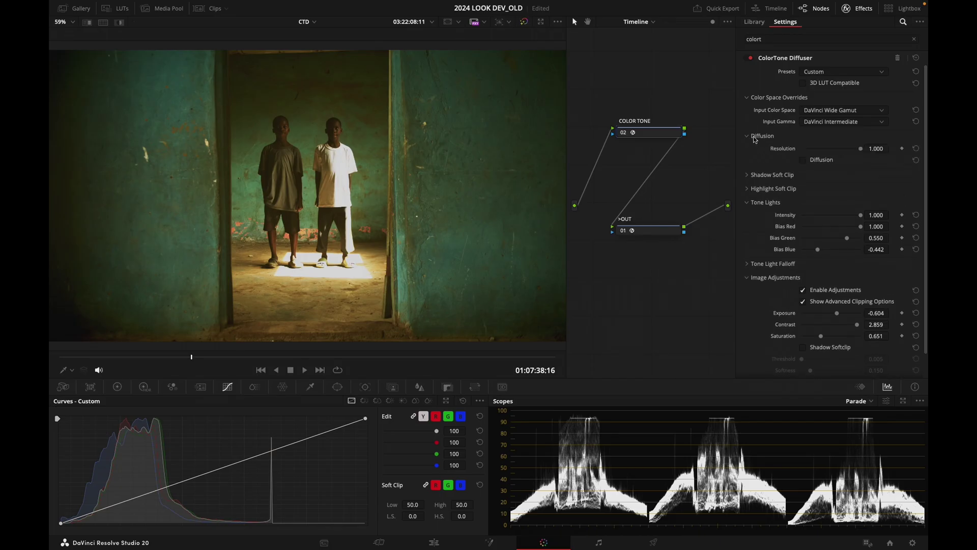
click(803, 160)
click(803, 160)
click(804, 160)
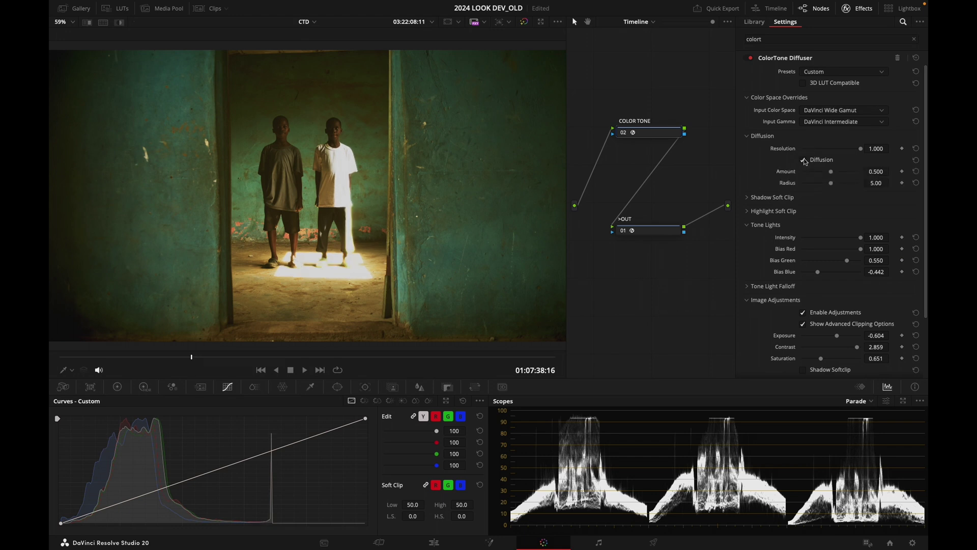
click(804, 160)
click(804, 161)
Set the diffusion amount to 0.202, radius to 1.78 and resolution to 0.814, comparing with the node bypassed.
drag(832, 175, 812, 184)
key(ctrl+d)
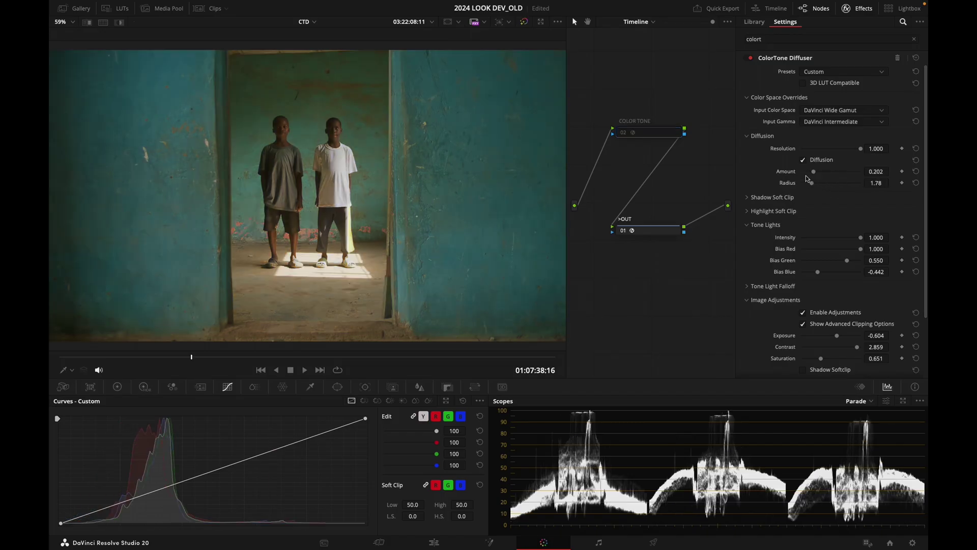
key(ctrl+d)
key(ctrl+d)
key(ctrl+d)
drag(859, 150, 850, 152)
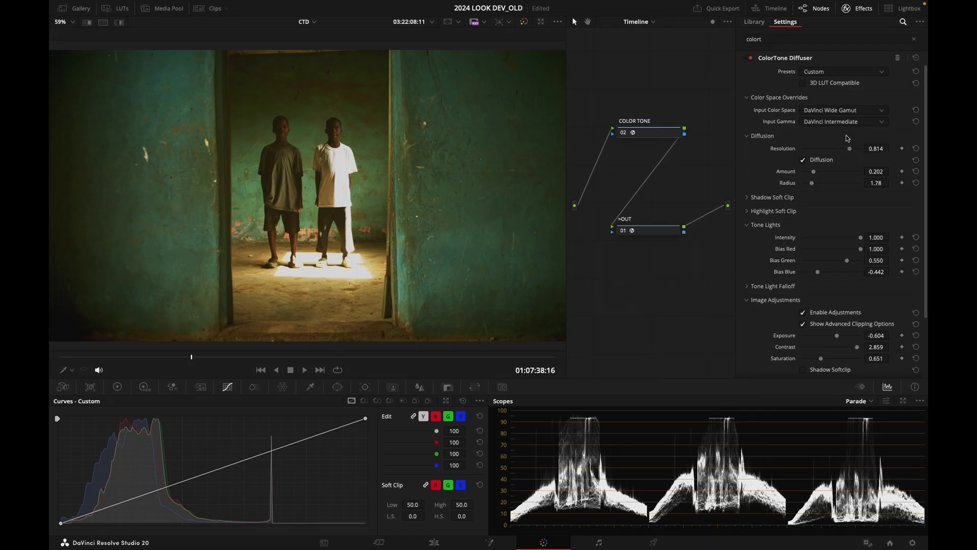
Compare the image with the COLOR TONE node bypassed and enabled.
click(863, 8)
click(861, 9)
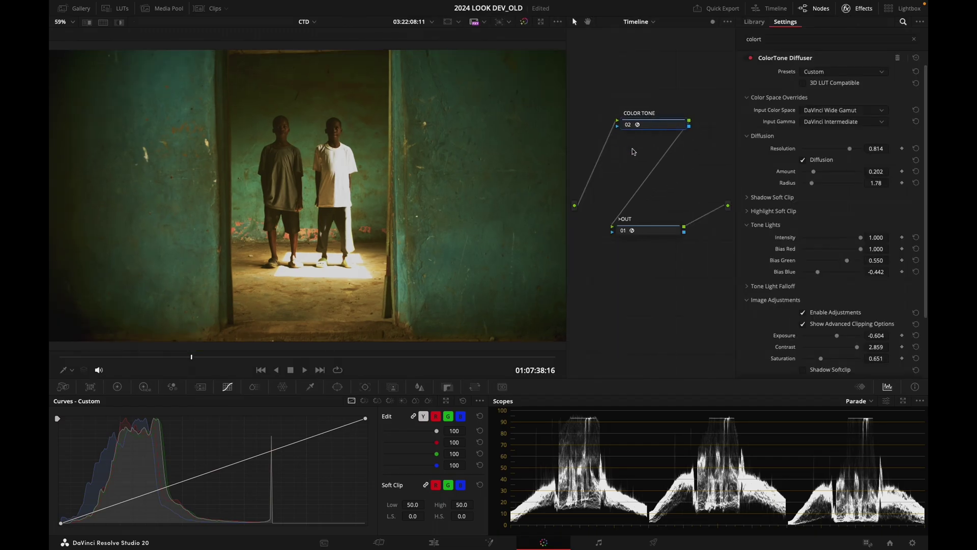
key(ctrl+d)
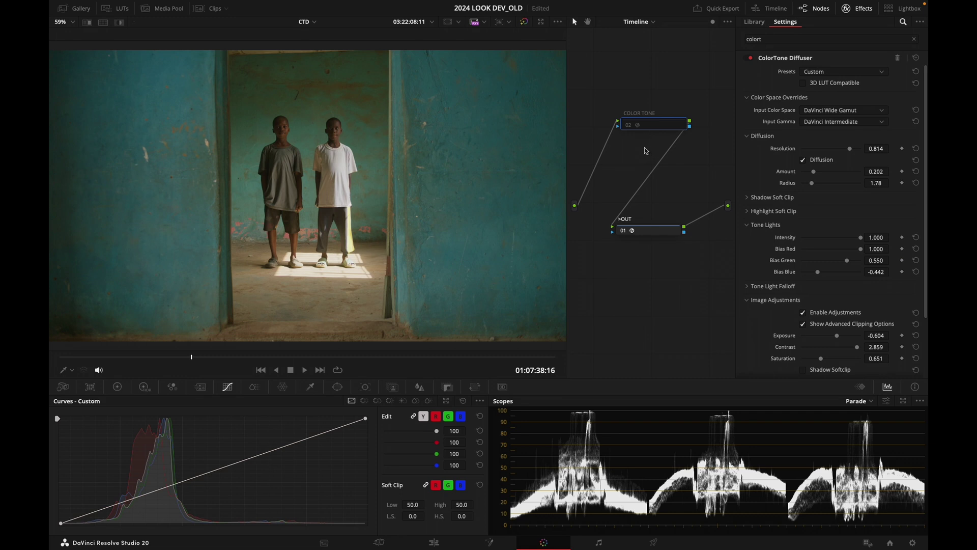
drag(653, 126, 657, 119)
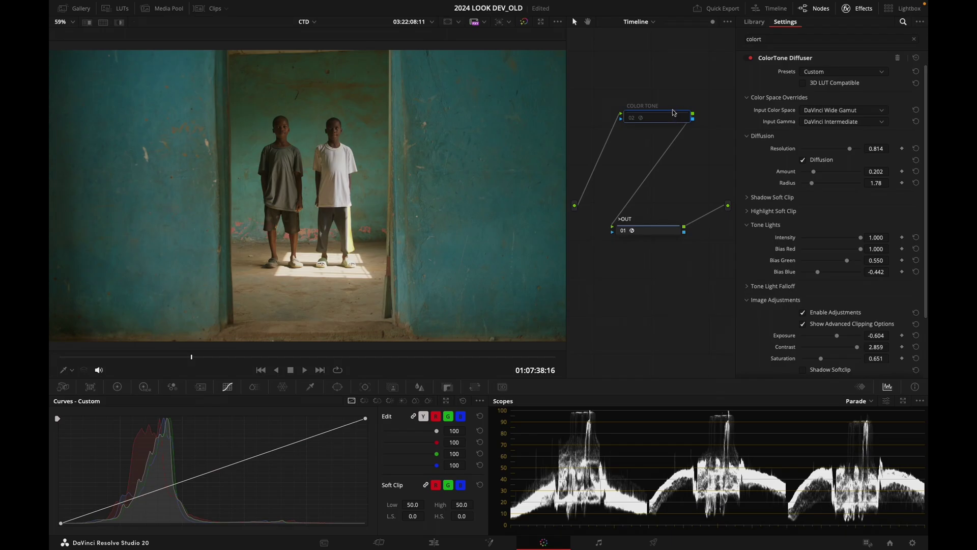
key(ctrl+d)
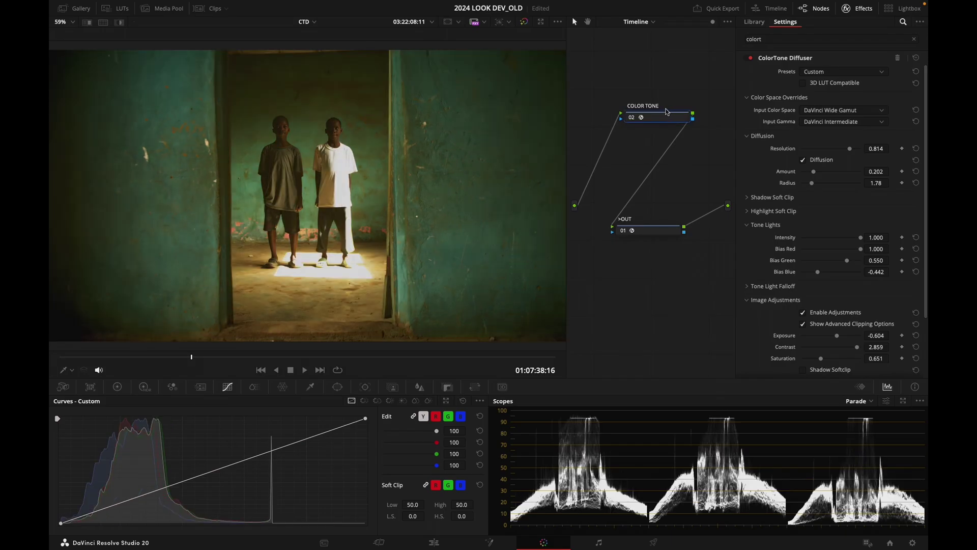
key(ctrl+d)
key(ctrl+d)
Add a serial node between the COLOR TONE and OUT nodes and apply the Film Grain effect to it.
drag(655, 119, 644, 103)
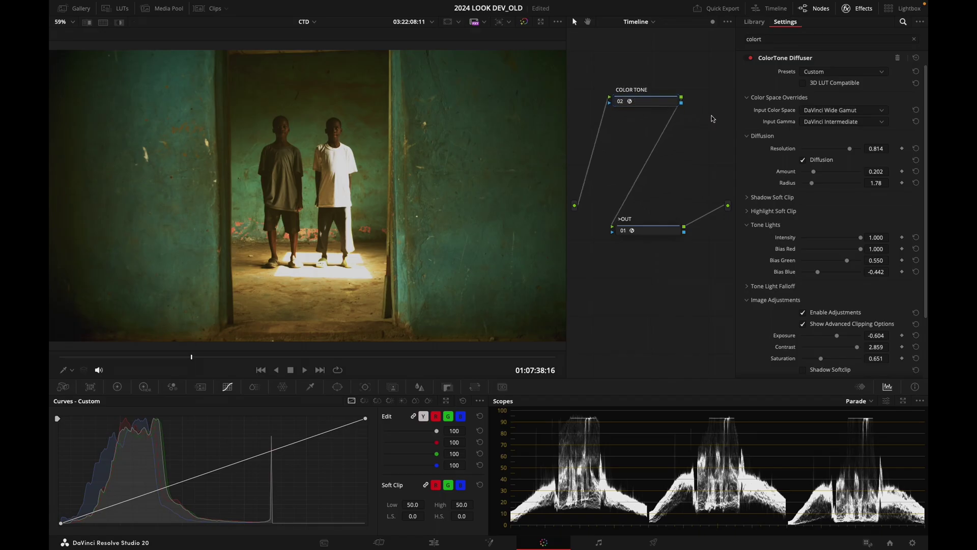
key(alt+s)
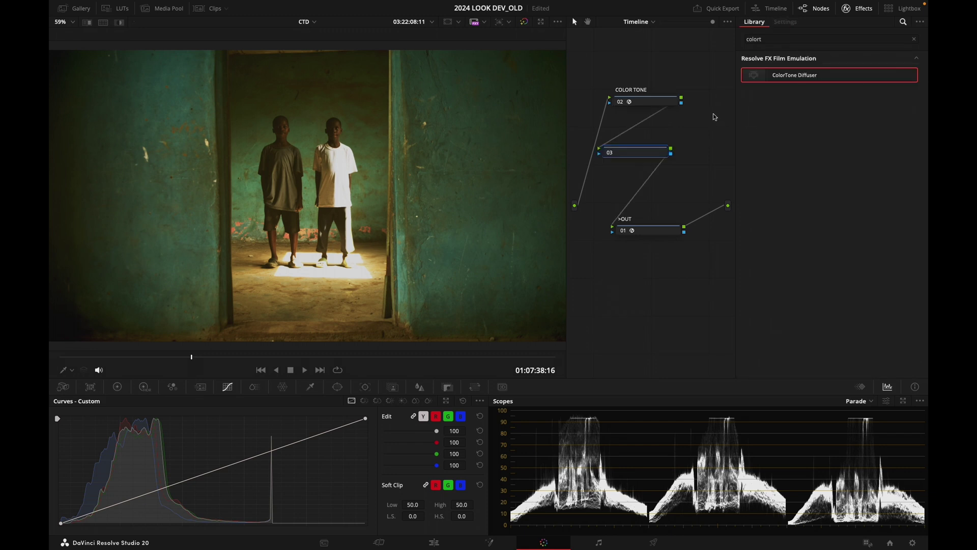
double_click(772, 40)
text(gra)
drag(774, 75, 650, 156)
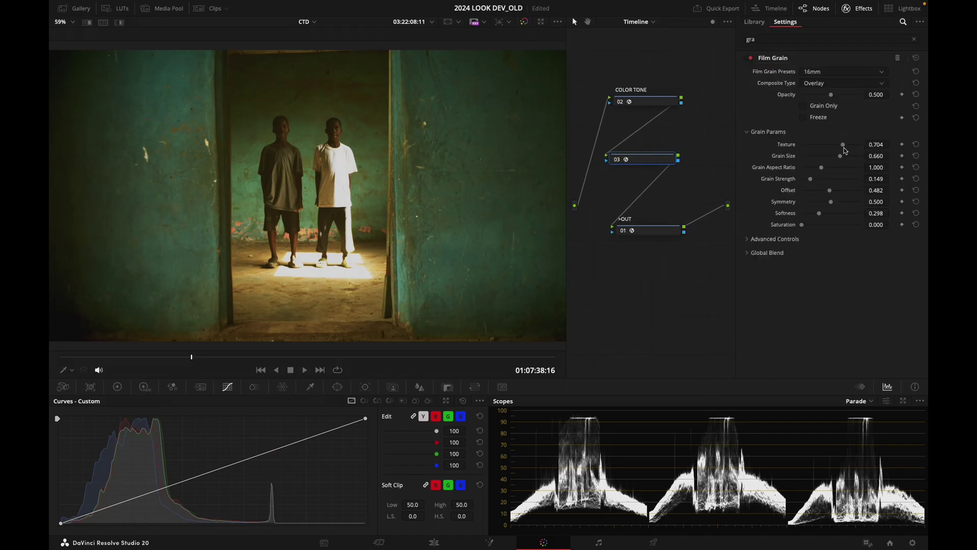
Set the grain size to 0.822 and the grain strength to 0.225, comparing with the Film Grain node bypassed.
drag(842, 159, 811, 180)
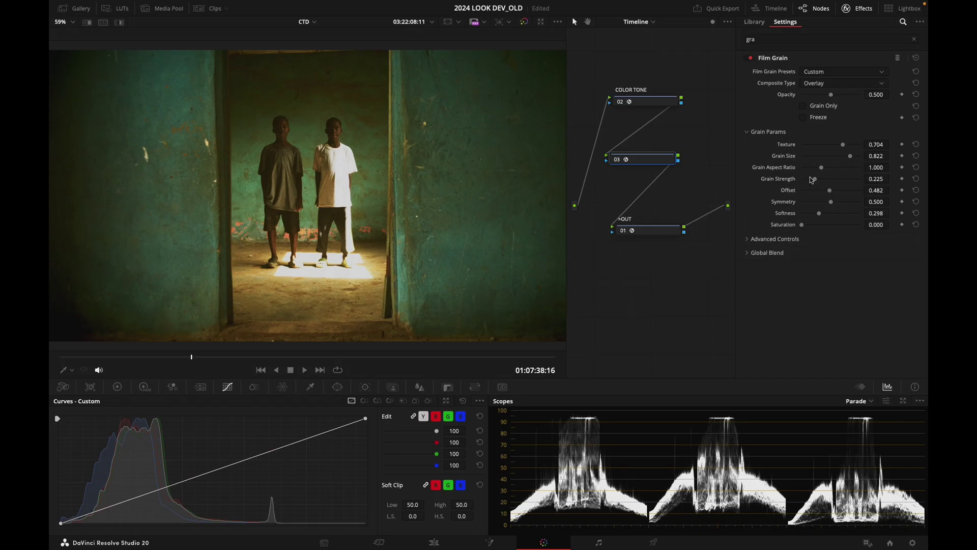
key(ctrl+d)
key(ctrl+d)
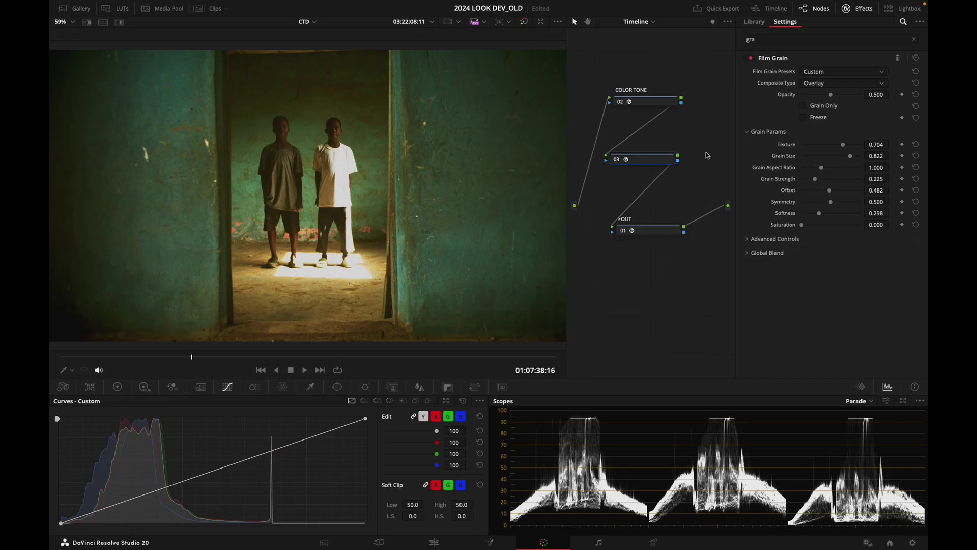
Save the project and compare the image with the COLOR TONE and Film Grain nodes bypassed together.
key(ctrl+s)
drag(666, 72, 634, 171)
key(ctrl+d)
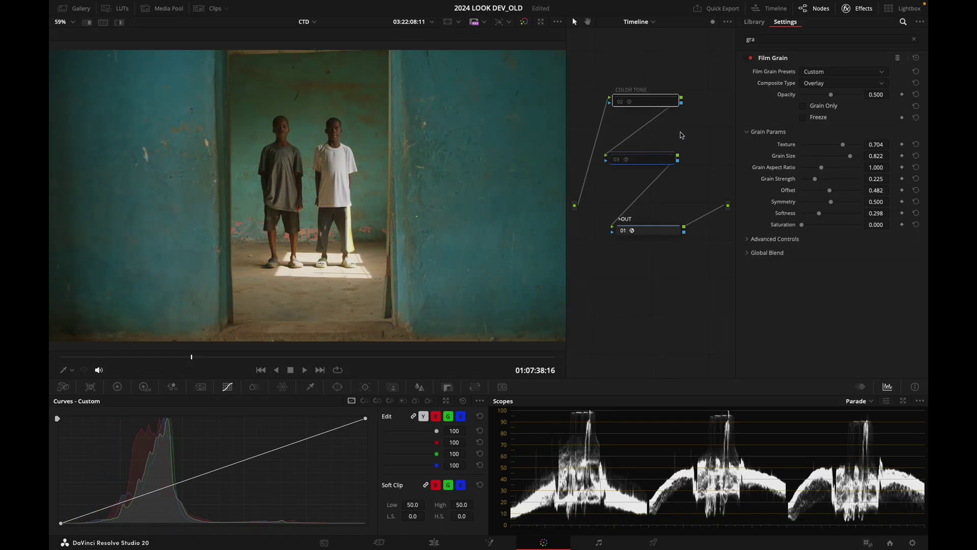
key(ctrl+d)
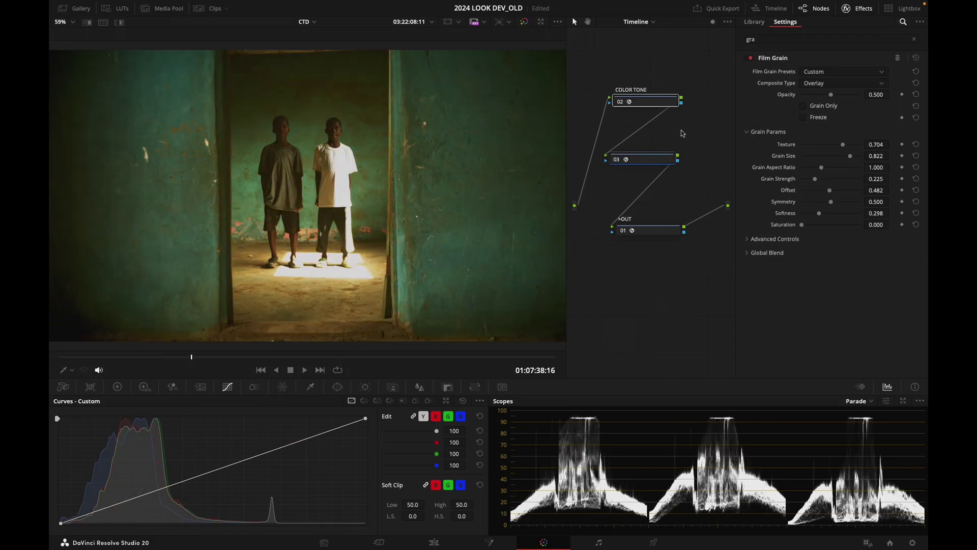